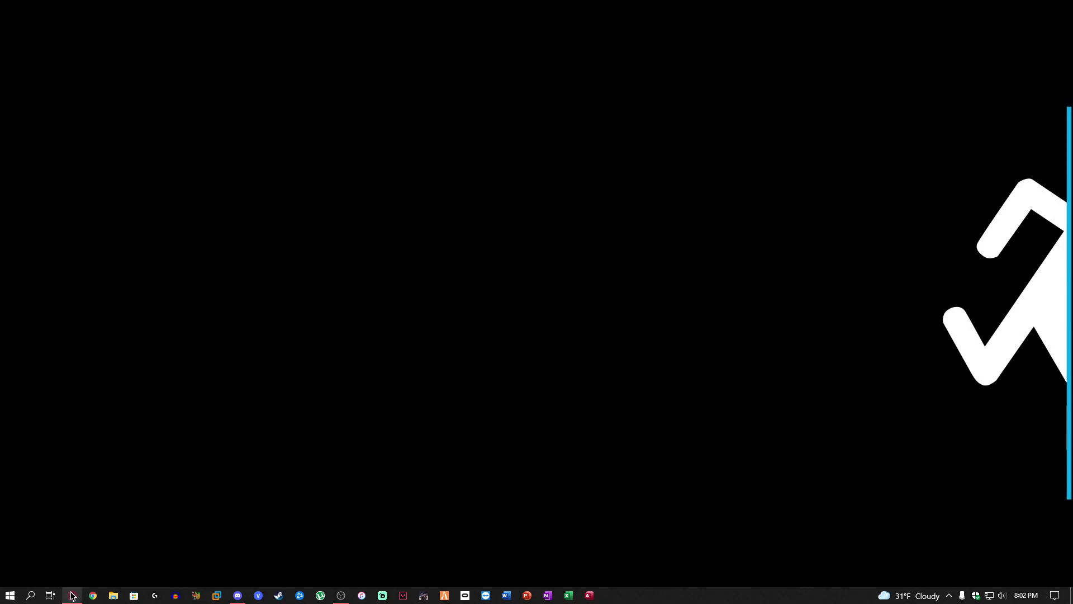
- Download rufus-3.18.exe from rufus.ie in Opera GX and save it to the Downloads folder
{"action": "left_click", "coordinate": [71, 545]}
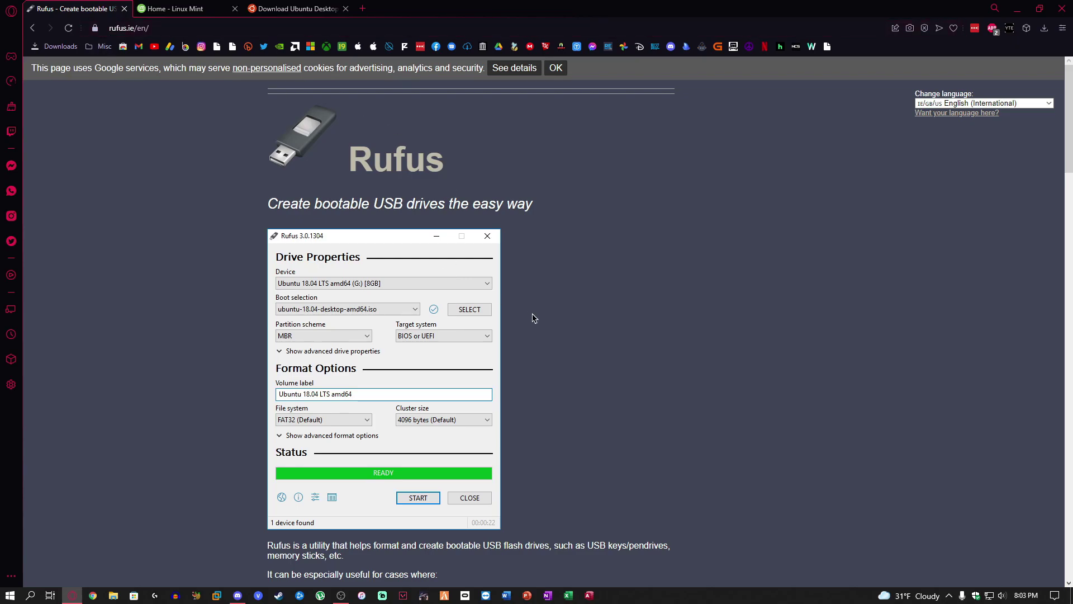
{"action": "left_click_drag", "start_coordinate": [202, 115], "coordinate": [196, 92]}
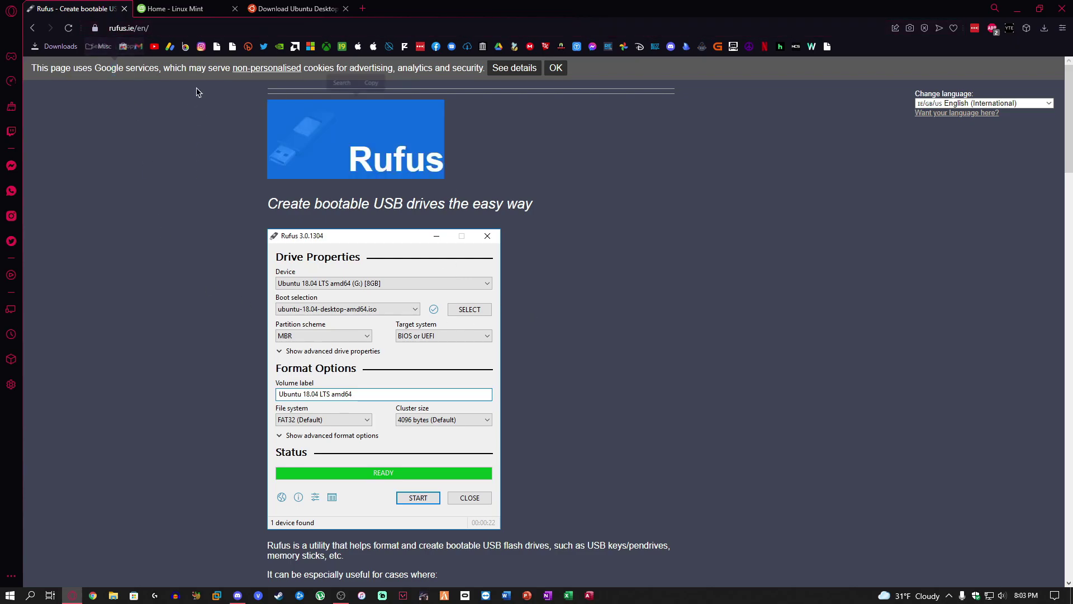
{"action": "scroll", "coordinate": [641, 408], "scroll_direction": "down", "scroll_amount": 5}
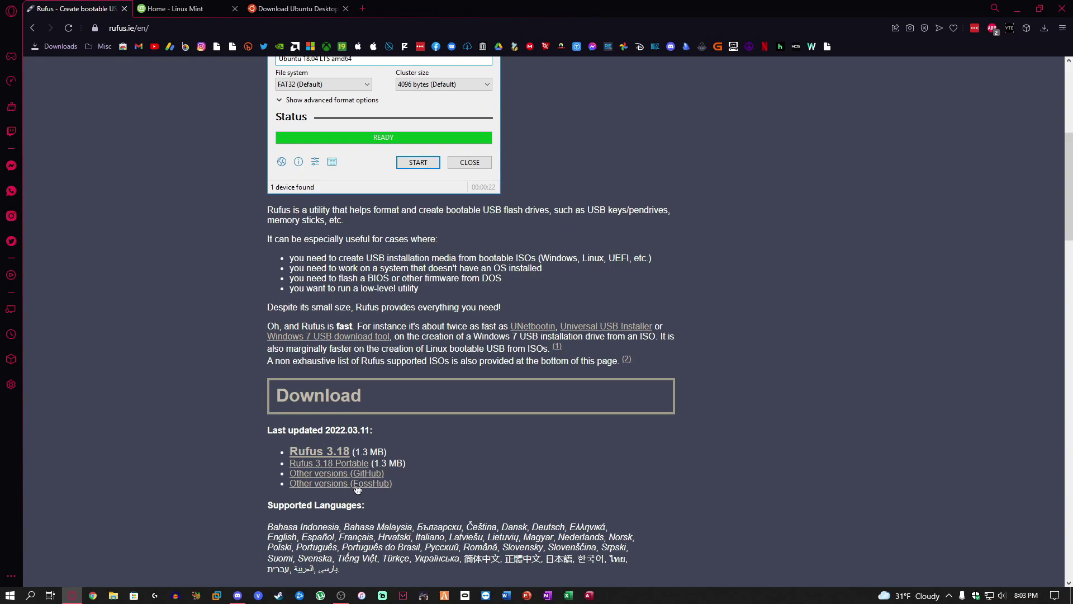
{"action": "left_click", "coordinate": [333, 454]}
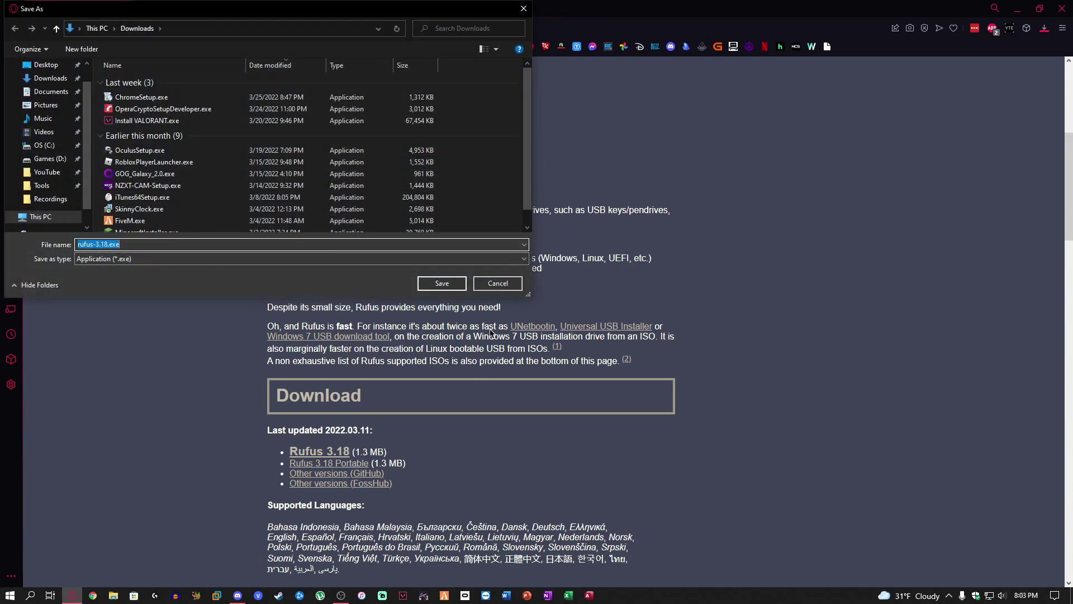
{"action": "left_click", "coordinate": [437, 285]}
- Move rufus-3.18.exe from Downloads onto the desktop and close the Downloads window
{"action": "left_click", "coordinate": [1017, 8]}
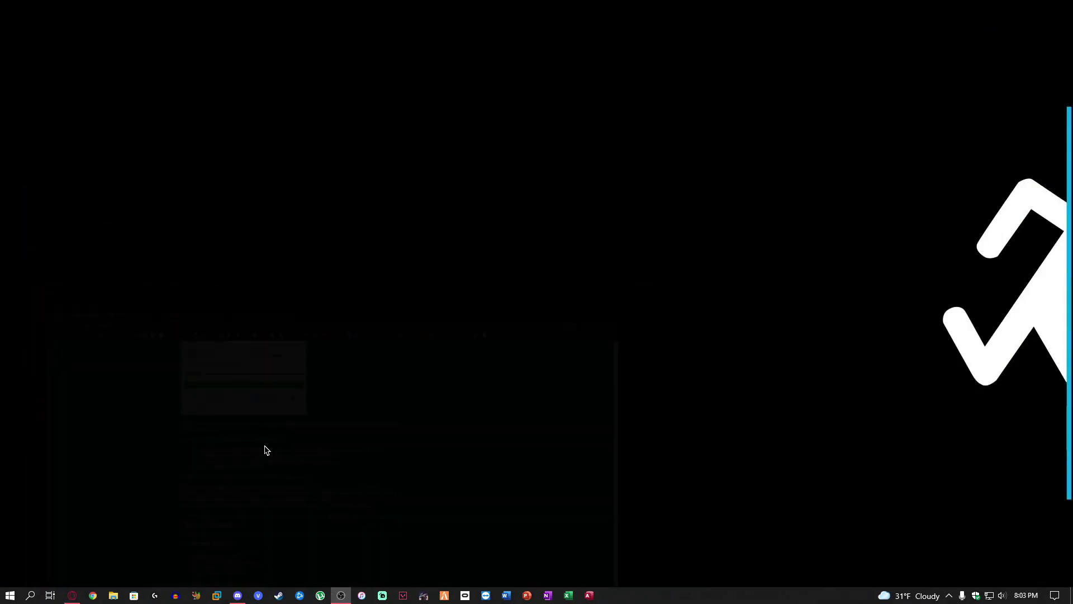
{"action": "left_click", "coordinate": [113, 595]}
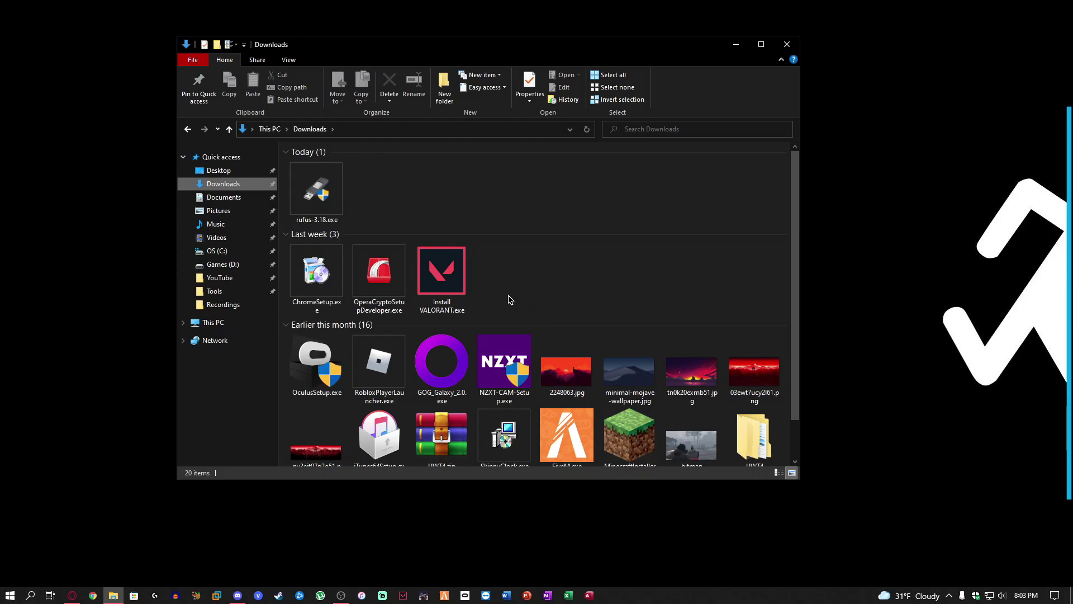
{"action": "left_click", "coordinate": [330, 187]}
{"action": "left_click_drag", "start_coordinate": [330, 186], "coordinate": [157, 246]}
{"action": "left_click", "coordinate": [787, 44]}
{"action": "left_click", "coordinate": [450, 309]}
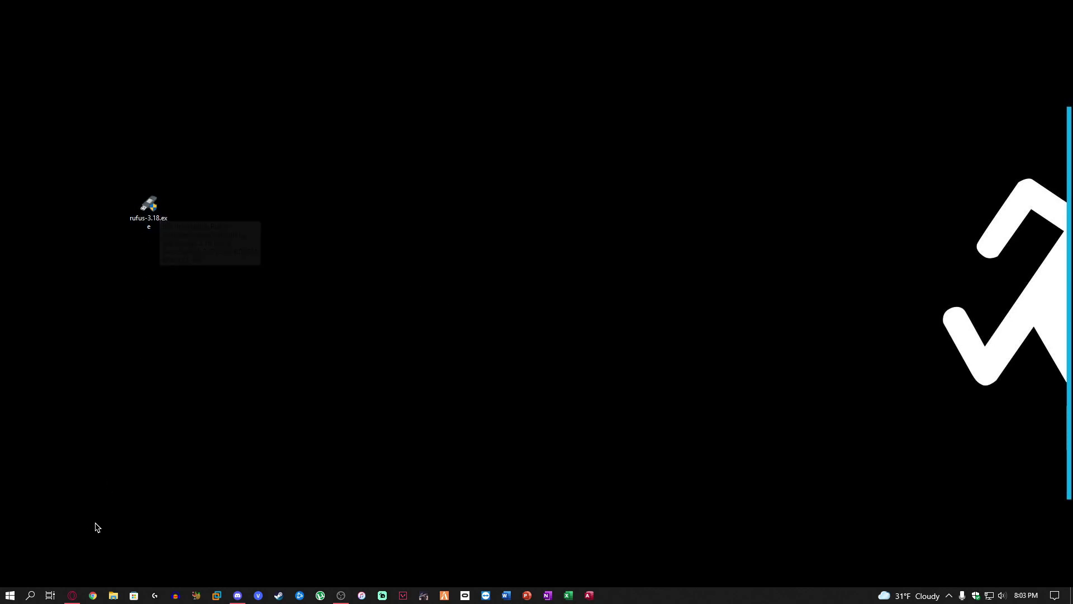
- Bring Opera GX back to the Linux Mint home tab after a brief look at the Ubuntu tab
{"action": "left_click", "coordinate": [79, 597]}
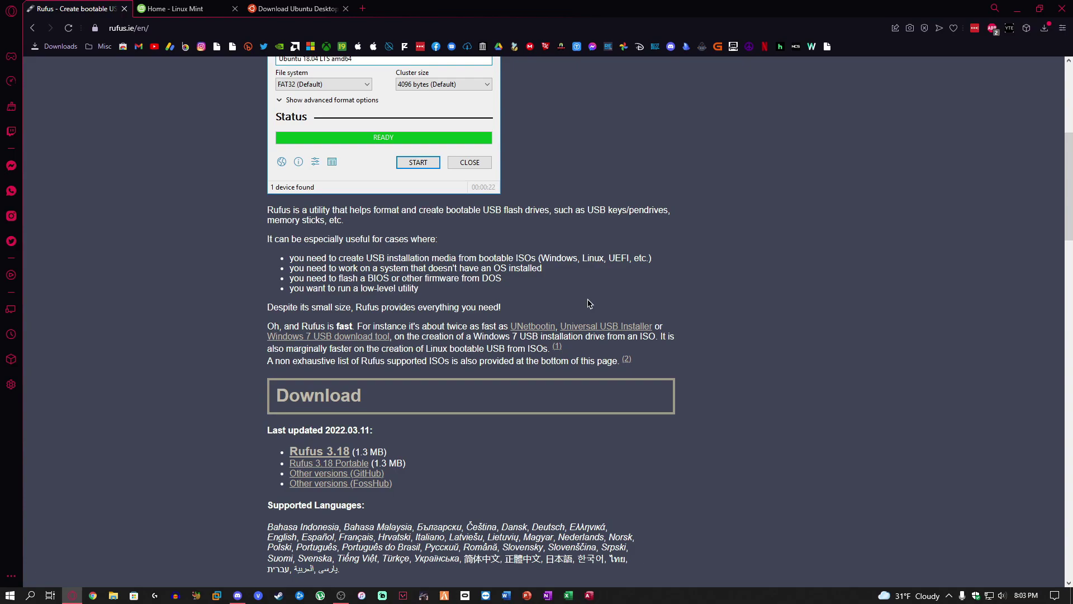
{"action": "key", "text": "ctrl+Tab"}
{"action": "scroll", "coordinate": [579, 271], "scroll_direction": "up", "scroll_amount": 10}
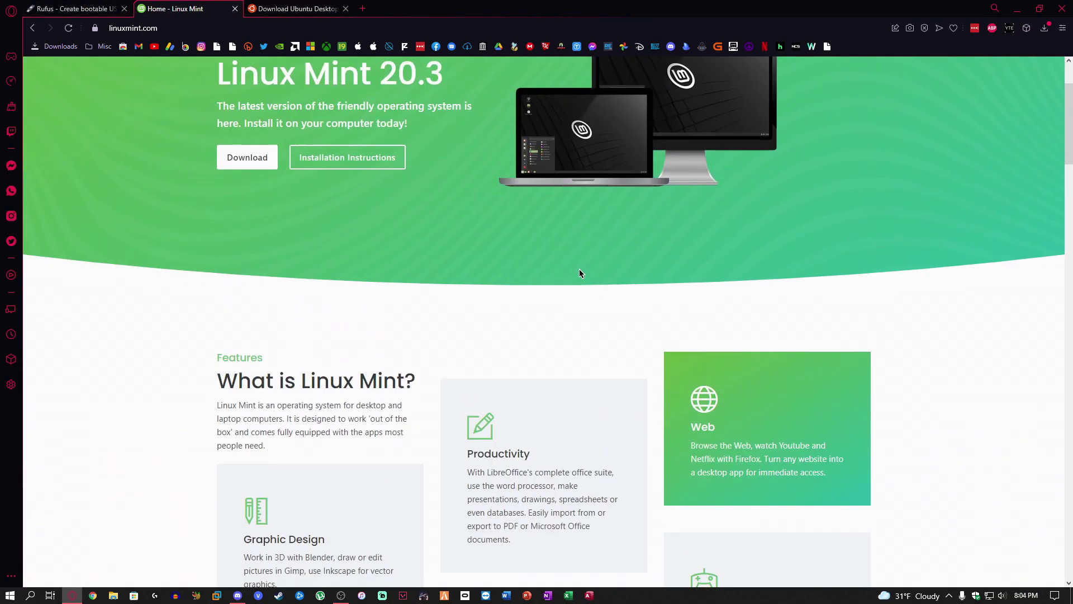
{"action": "scroll", "coordinate": [579, 273], "scroll_direction": "up", "scroll_amount": 2}
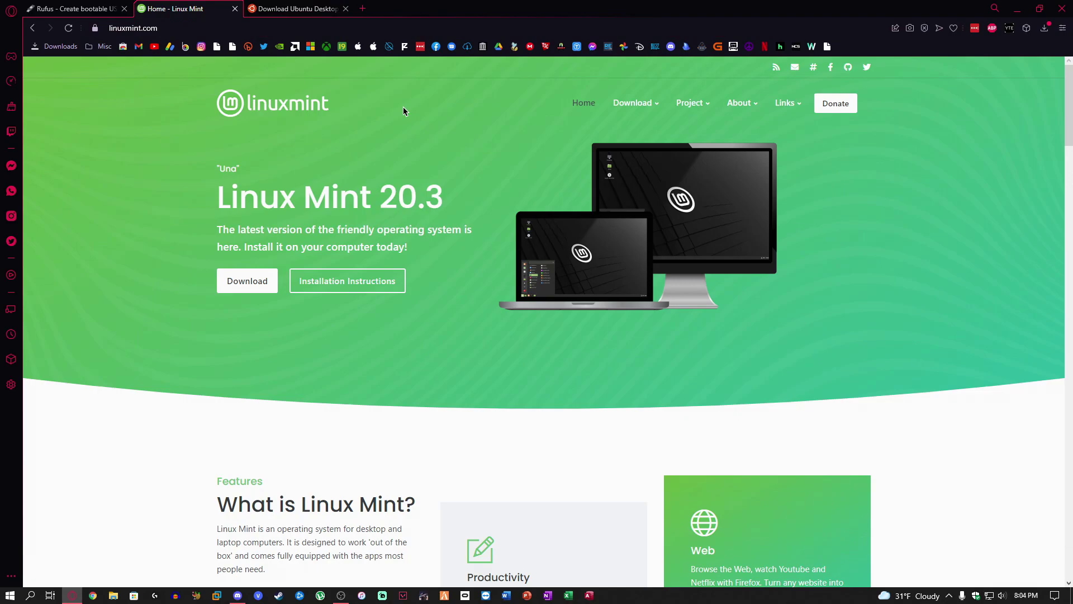
{"action": "key", "text": "ctrl+Tab"}
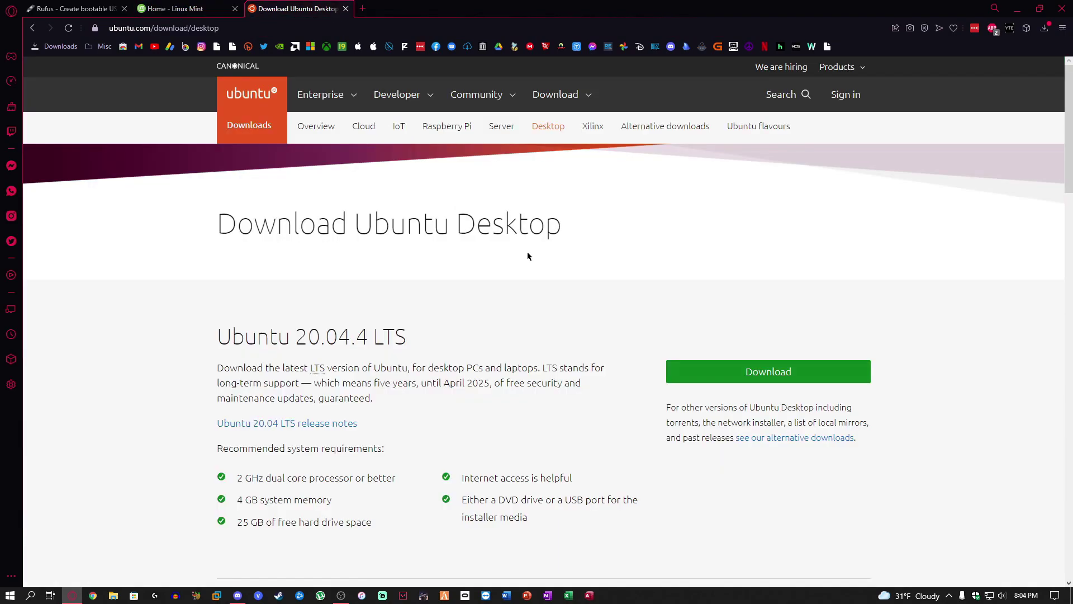
{"action": "key", "text": "ctrl+shift+Tab"}
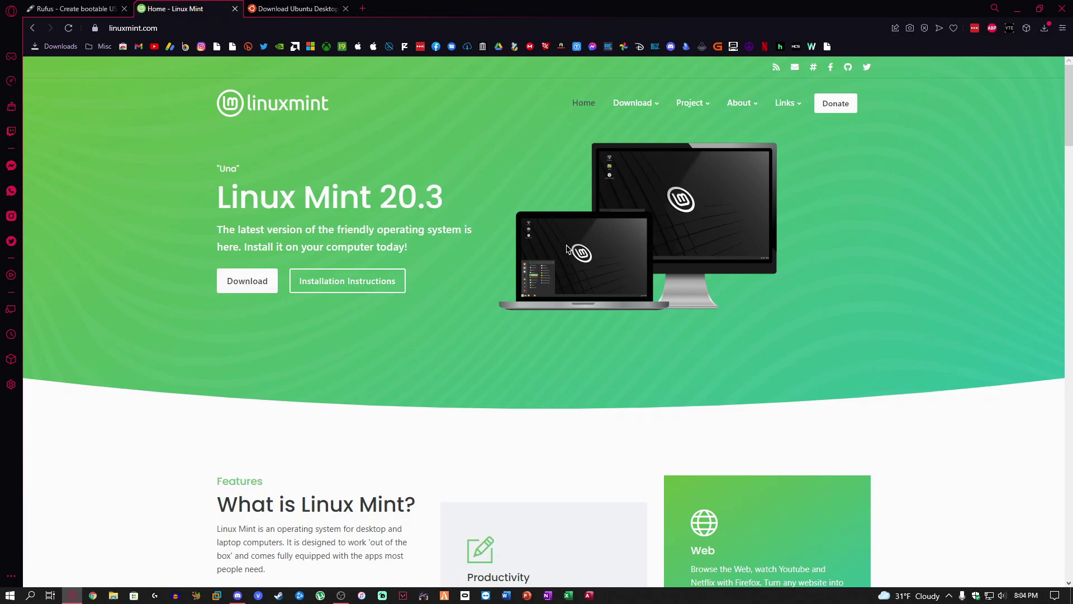
- Open the Linux Mint 20.3 download page, compare the Cinnamon, MATE and Xfce editions, and pick Cinnamon
{"action": "left_click", "coordinate": [265, 286]}
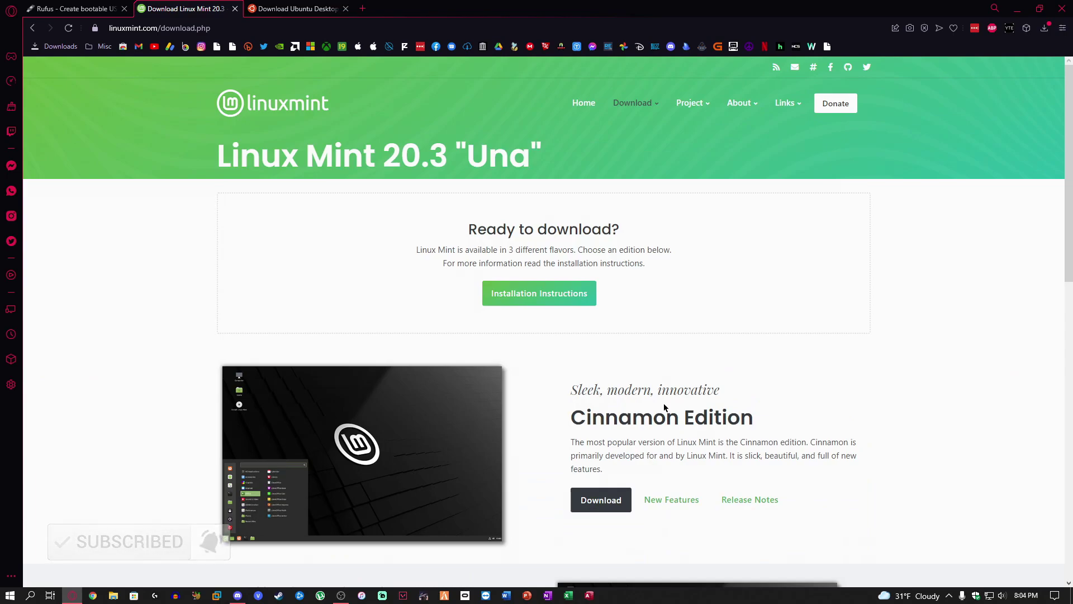
{"action": "scroll", "coordinate": [665, 406], "scroll_direction": "down", "scroll_amount": 4}
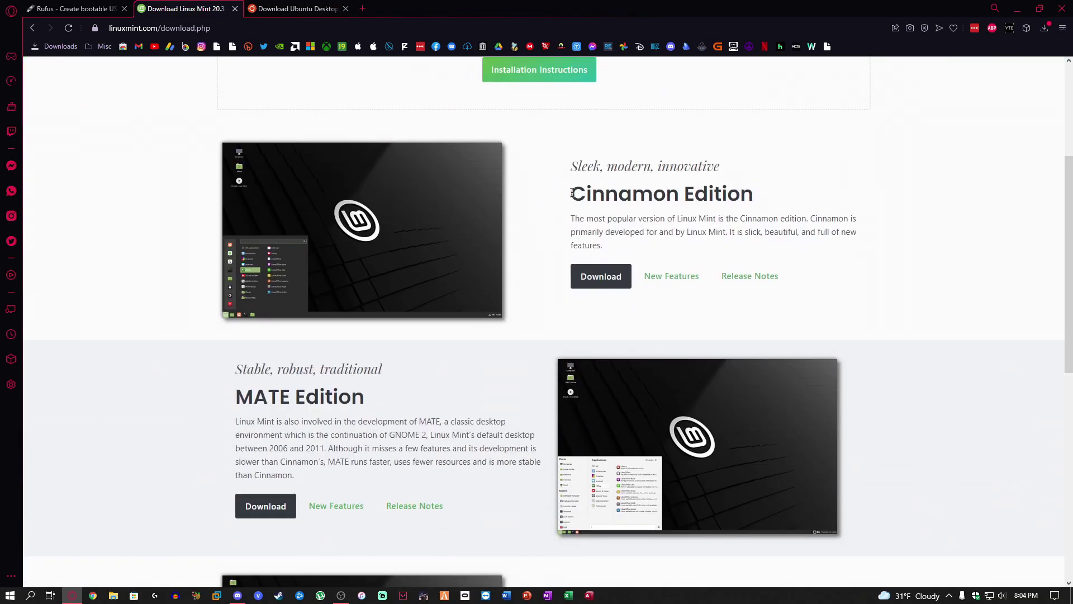
{"action": "left_click_drag", "start_coordinate": [572, 192], "coordinate": [738, 196]}
{"action": "left_click", "coordinate": [880, 306]}
{"action": "scroll", "coordinate": [917, 407], "scroll_direction": "down", "scroll_amount": 3}
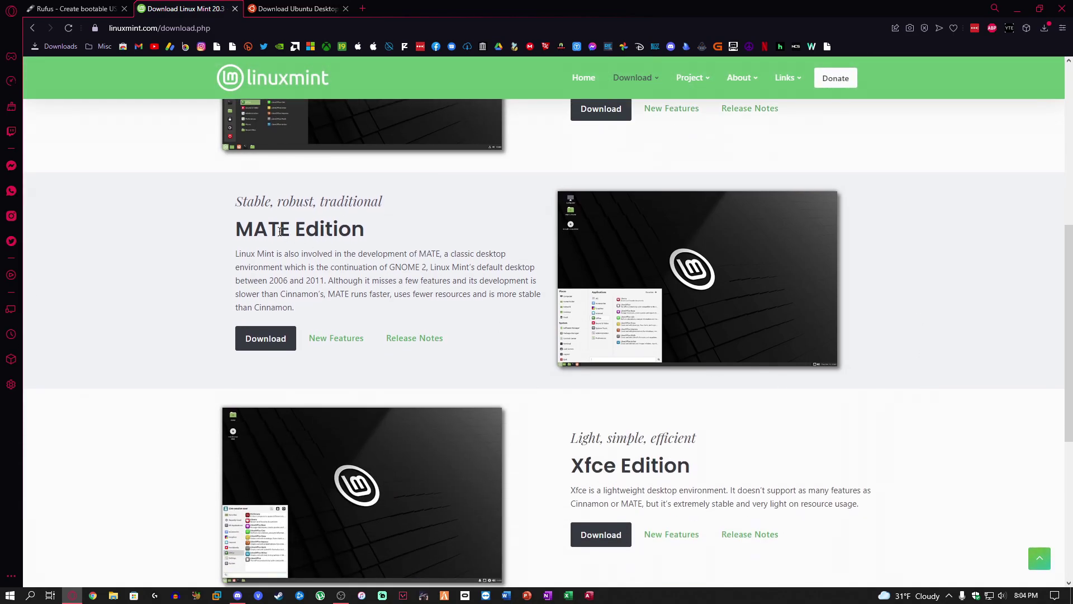
{"action": "double_click", "coordinate": [280, 231]}
{"action": "left_click", "coordinate": [465, 333]}
{"action": "scroll", "coordinate": [465, 333], "scroll_direction": "down", "scroll_amount": 2}
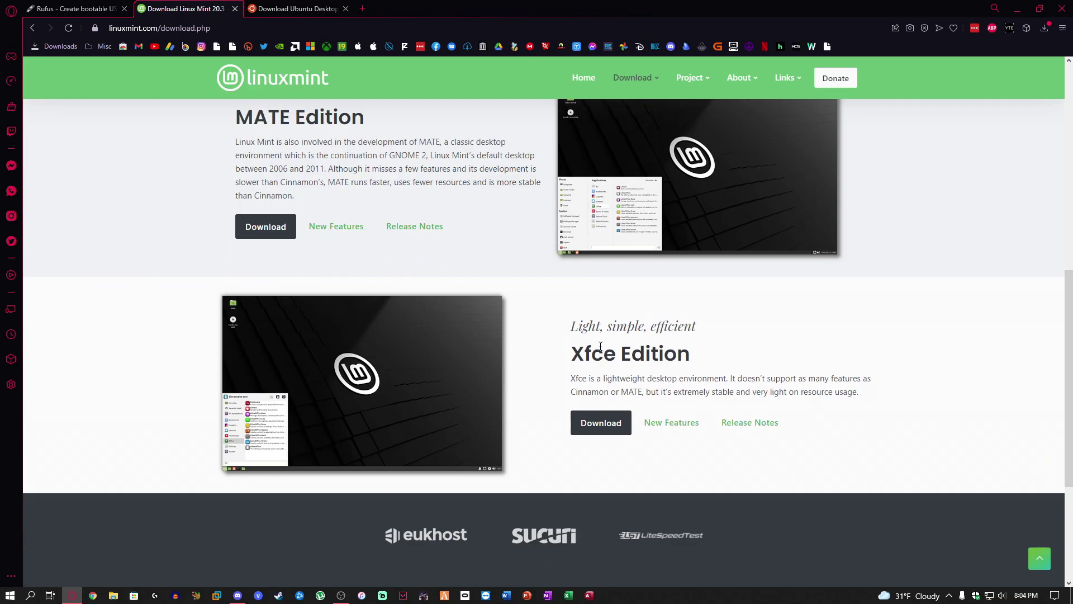
{"action": "scroll", "coordinate": [829, 391], "scroll_direction": "up", "scroll_amount": 7}
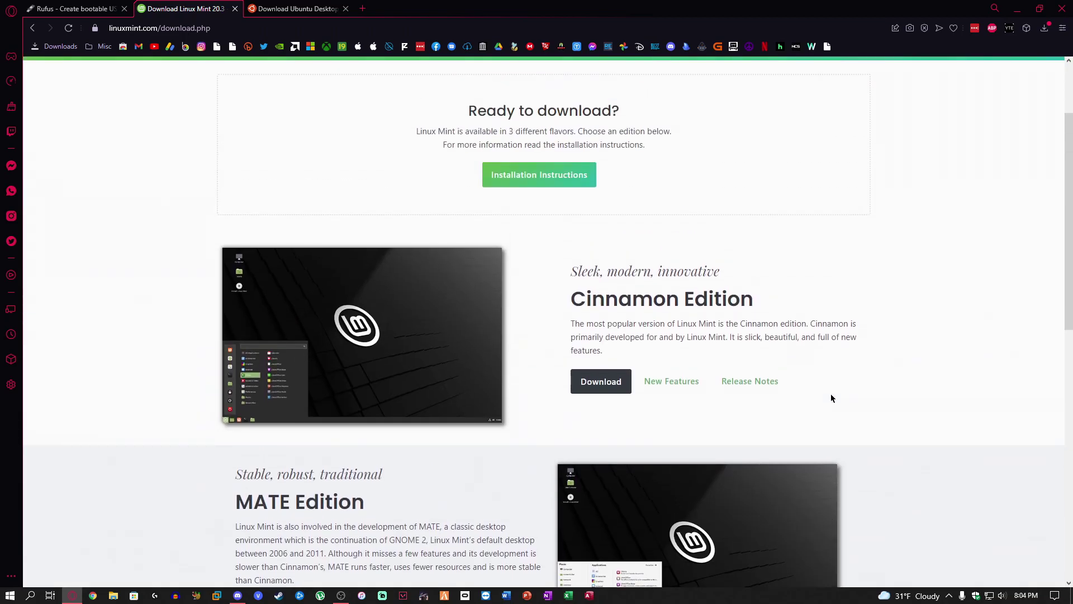
{"action": "scroll", "coordinate": [650, 341], "scroll_direction": "down", "scroll_amount": 5}
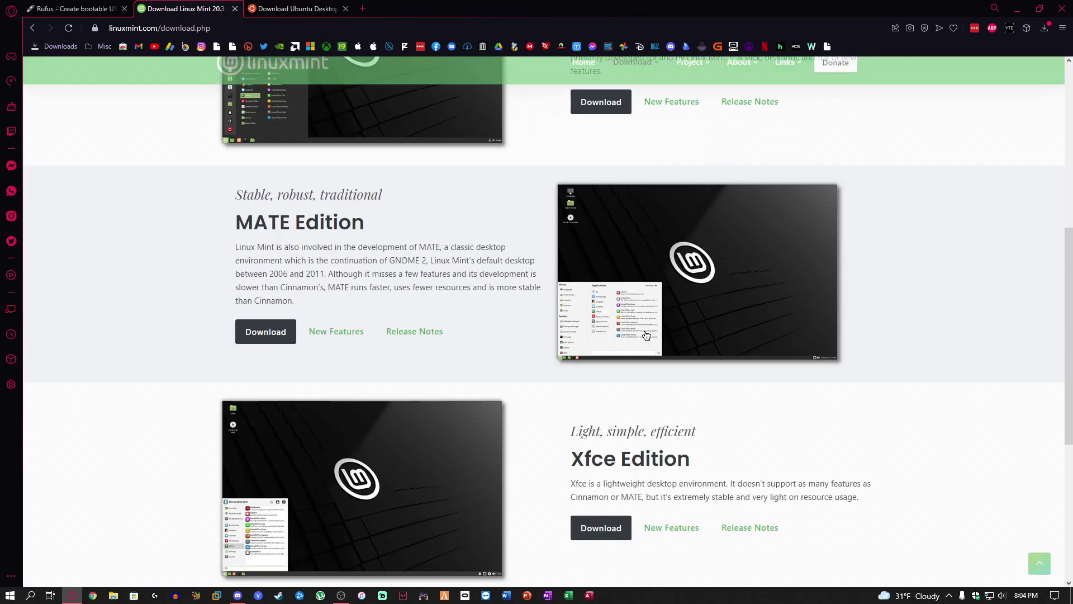
{"action": "scroll", "coordinate": [615, 358], "scroll_direction": "up", "scroll_amount": 5}
{"action": "left_click", "coordinate": [600, 371]}
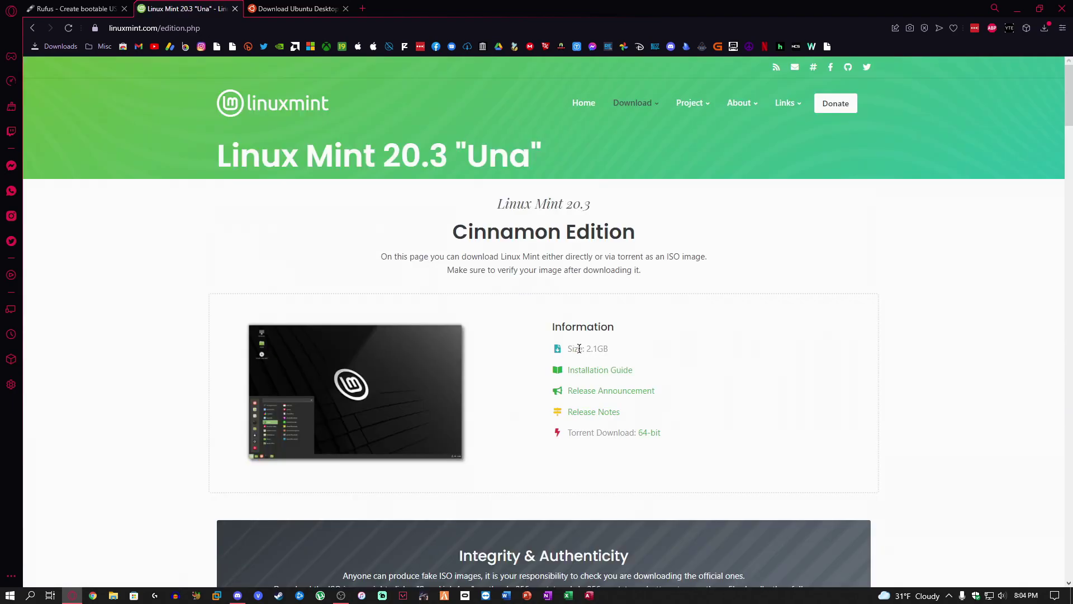
- Download the 2.1GB linuxmint-20.3-cinnamon-64bit.iso from the Linux Freedom mirror
{"action": "left_click_drag", "start_coordinate": [579, 349], "coordinate": [615, 353]}
{"action": "left_click", "coordinate": [696, 384]}
{"action": "scroll", "coordinate": [698, 384], "scroll_direction": "down", "scroll_amount": 6}
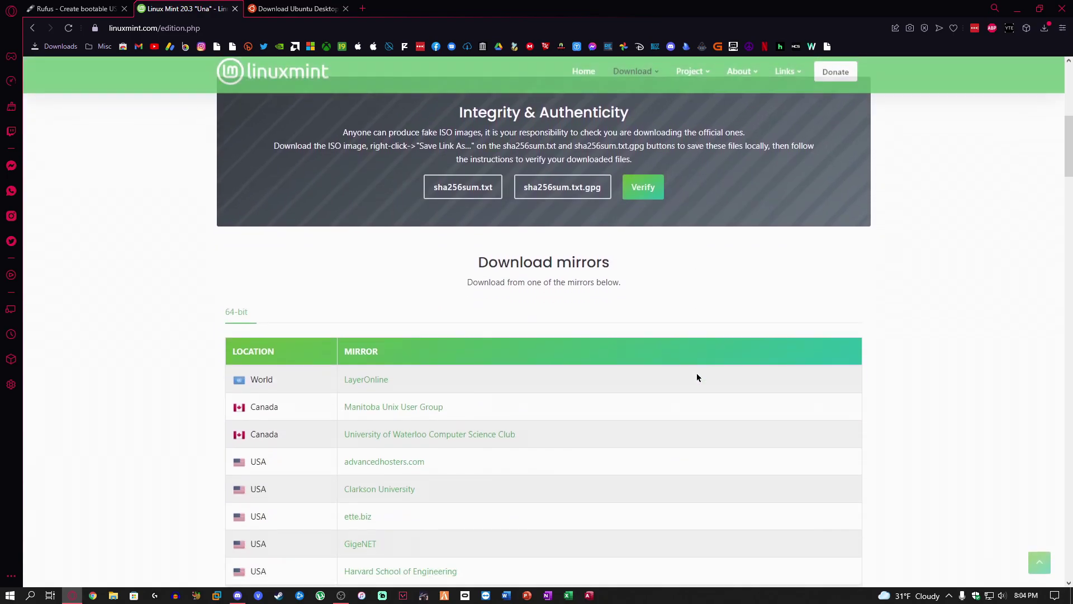
{"action": "scroll", "coordinate": [698, 376], "scroll_direction": "down", "scroll_amount": 2}
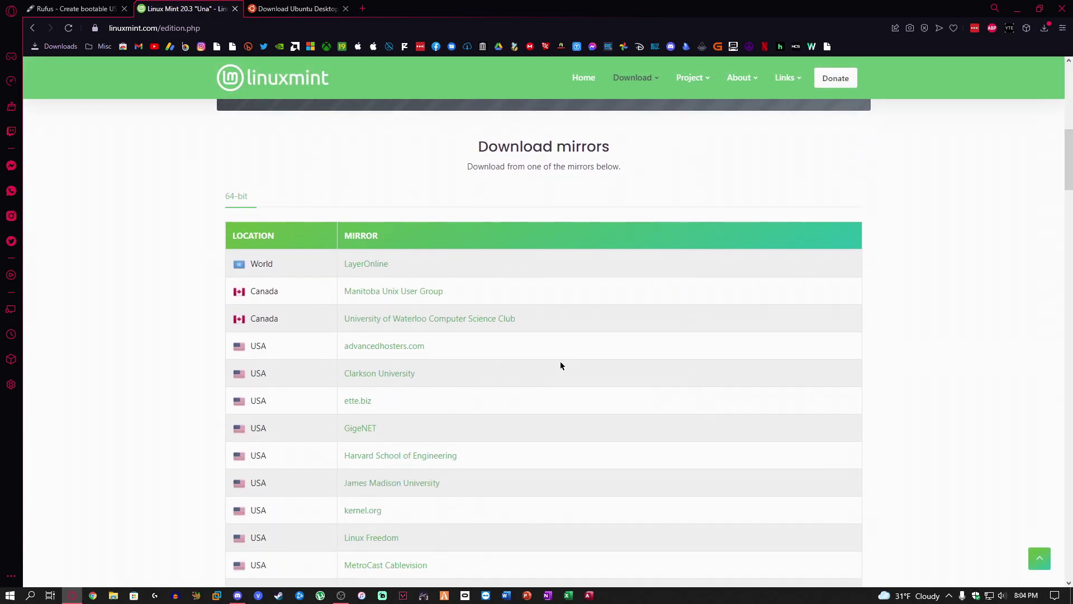
{"action": "scroll", "coordinate": [562, 364], "scroll_direction": "down", "scroll_amount": 5}
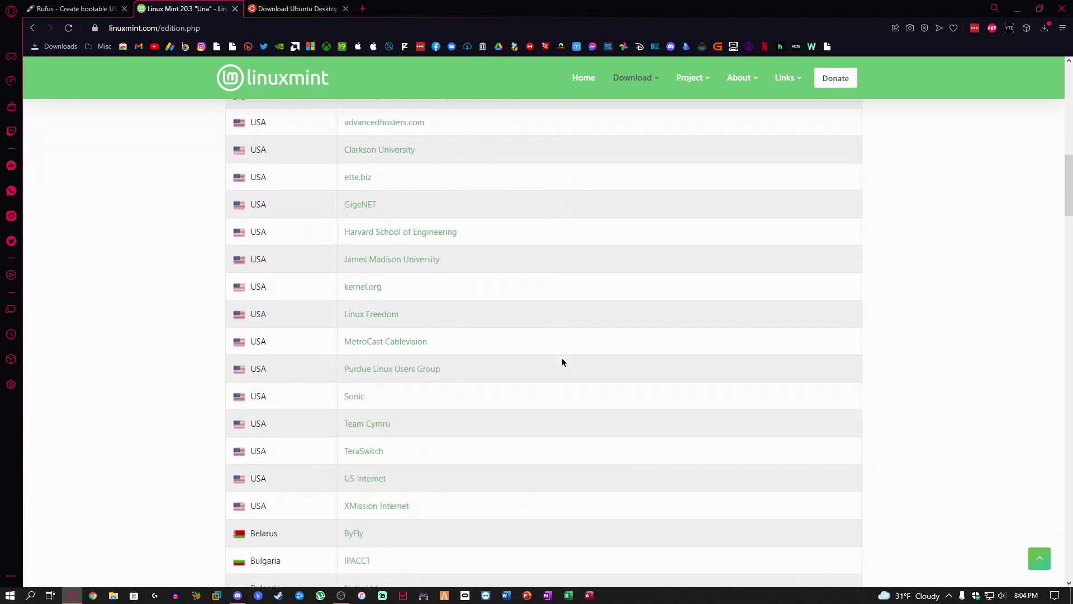
{"action": "scroll", "coordinate": [564, 362], "scroll_direction": "down", "scroll_amount": 5}
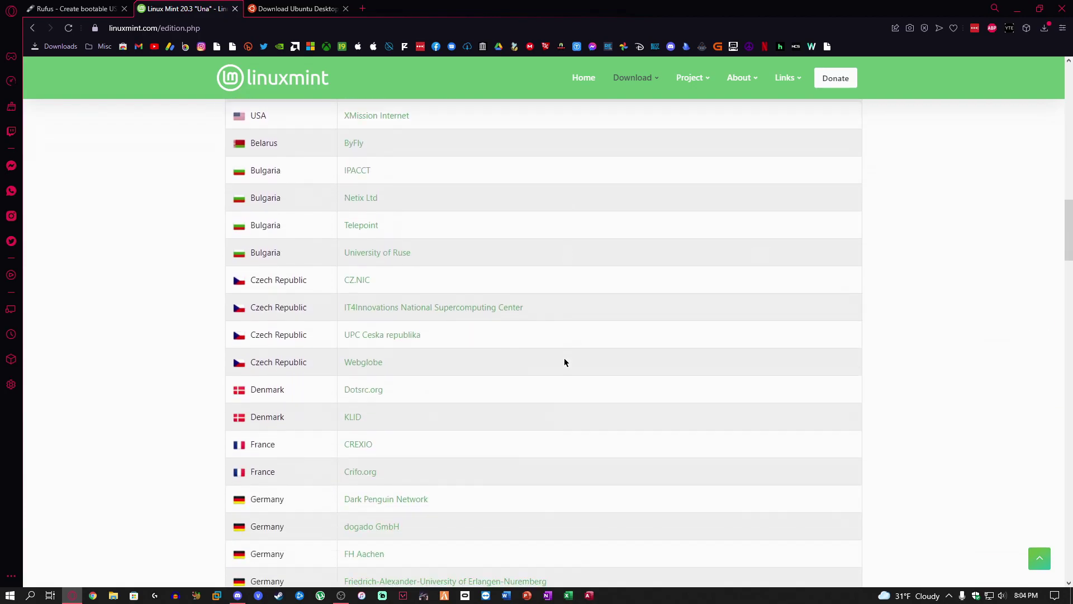
{"action": "scroll", "coordinate": [565, 362], "scroll_direction": "up", "scroll_amount": 7}
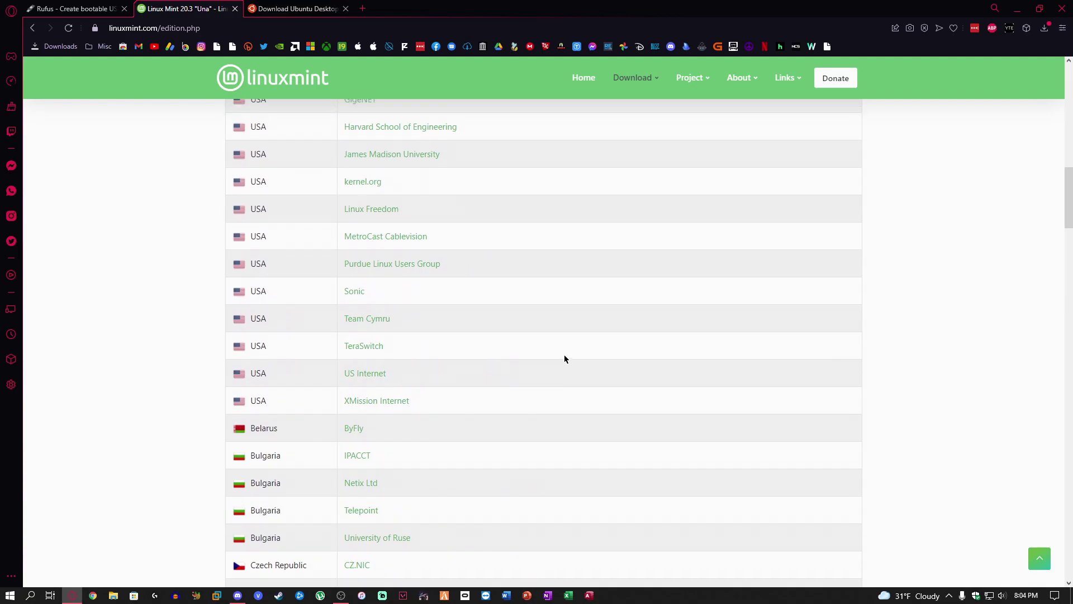
{"action": "scroll", "coordinate": [565, 358], "scroll_direction": "up", "scroll_amount": 1}
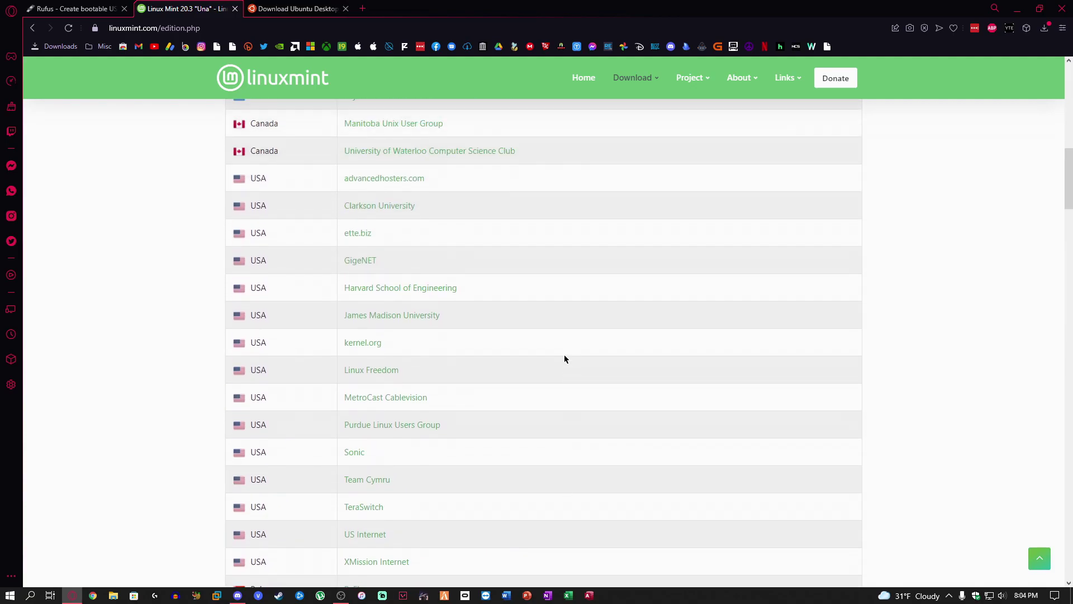
{"action": "left_click", "coordinate": [372, 371]}
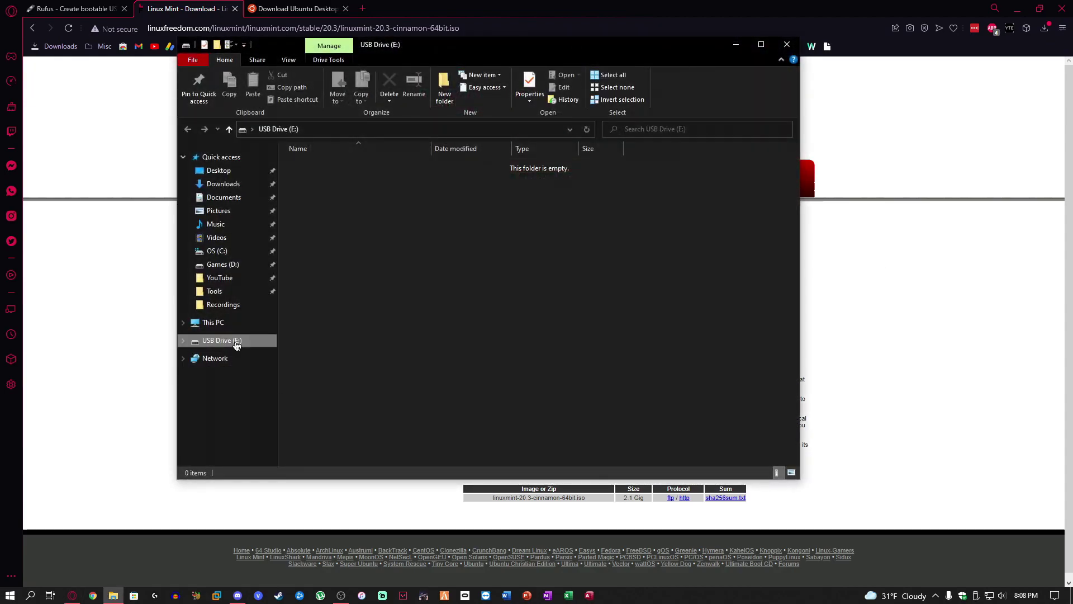
- Check USB Drive (E:) properties showing 7.48 GB FAT32, then close Explorer and minimize Opera GX
{"action": "right_click", "coordinate": [237, 342]}
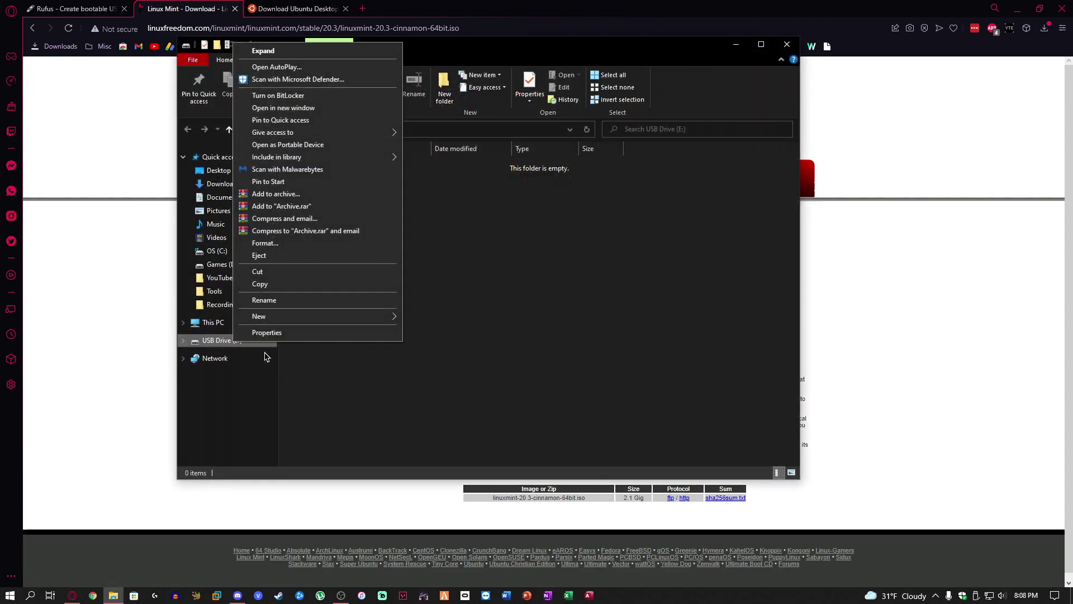
{"action": "left_click", "coordinate": [263, 335]}
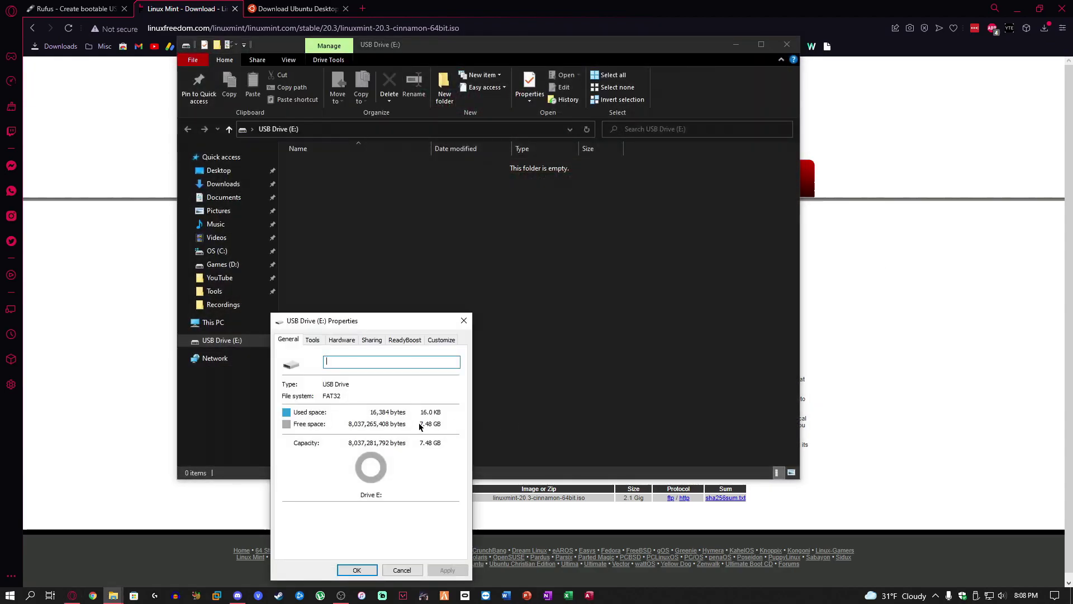
{"action": "left_click", "coordinate": [463, 320]}
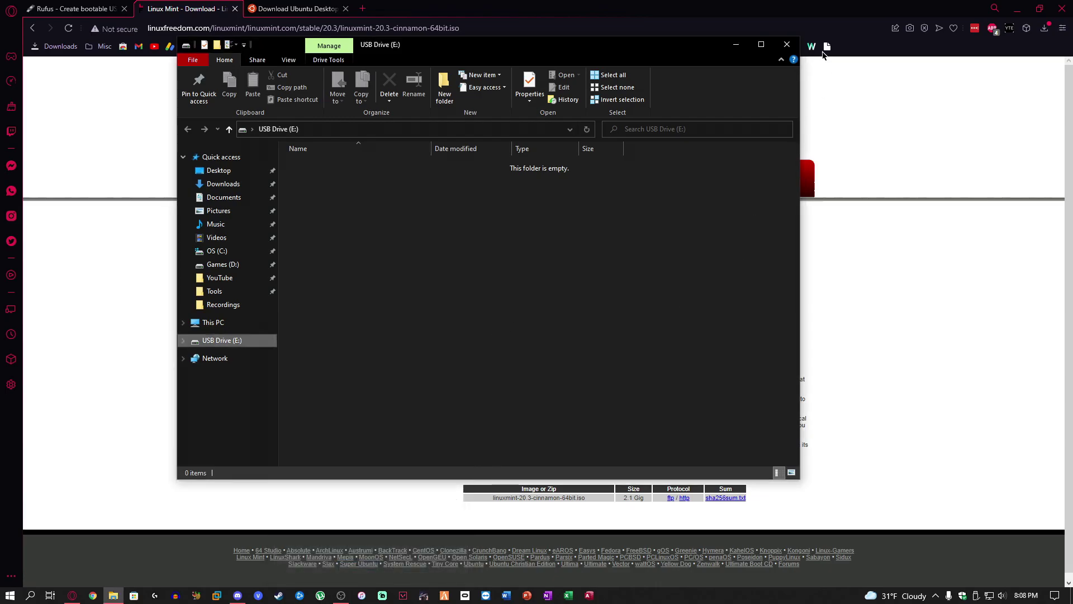
{"action": "left_click", "coordinate": [788, 44]}
{"action": "left_click", "coordinate": [1018, 7]}
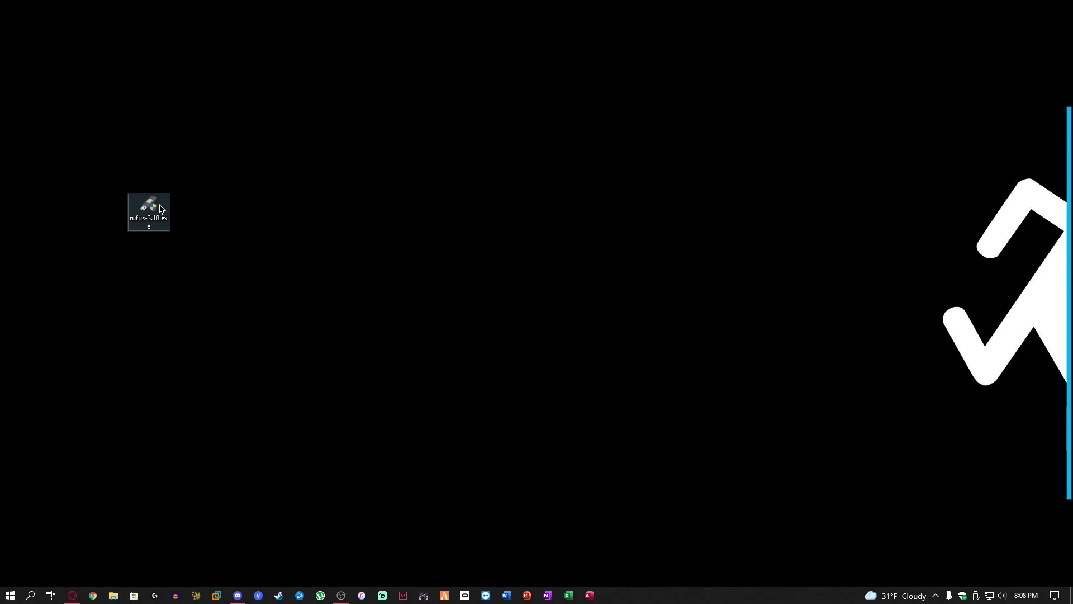
- Launch rufus-3.18.exe from the desktop and allow it to check for updates online
{"action": "double_click", "coordinate": [161, 209]}
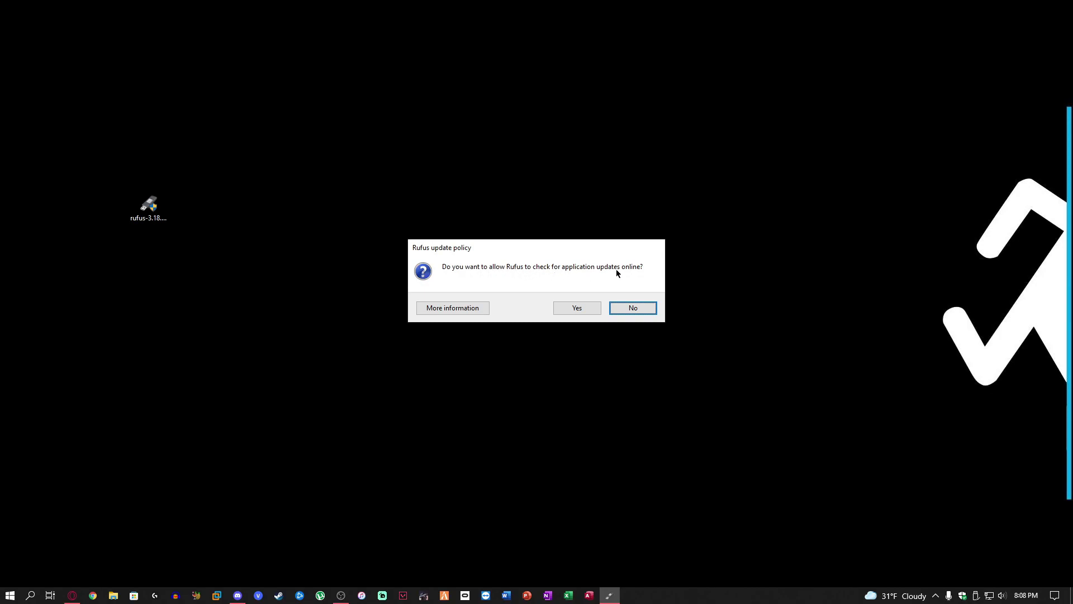
{"action": "left_click", "coordinate": [579, 307]}
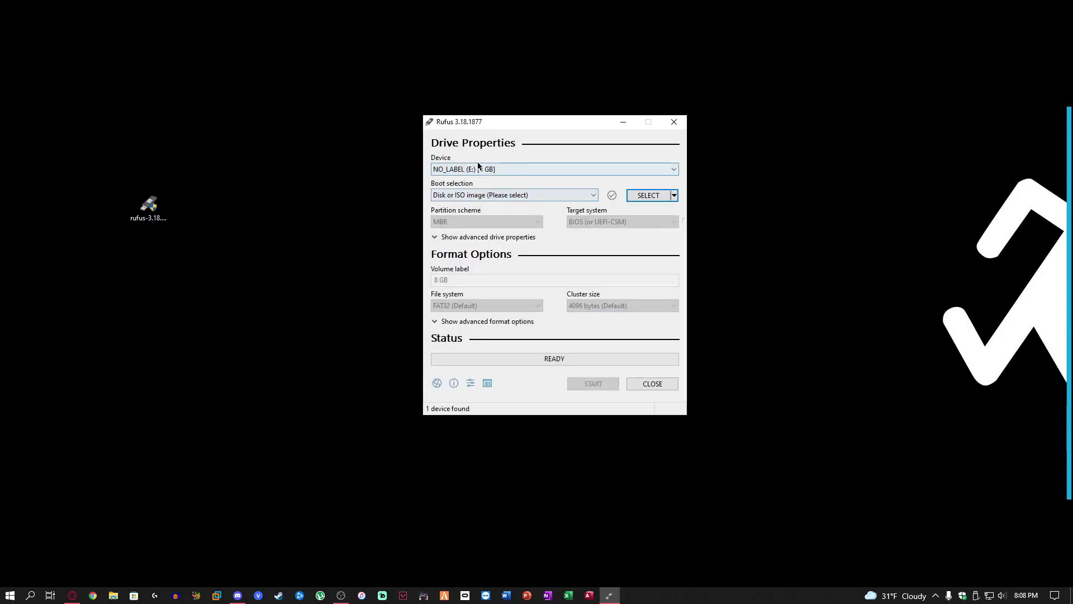
- Keep NO_LABEL (E:) as the device and choose linuxmint-20.3-cinnamon-64bit.iso from Downloads as the boot image
{"action": "left_click", "coordinate": [484, 170]}
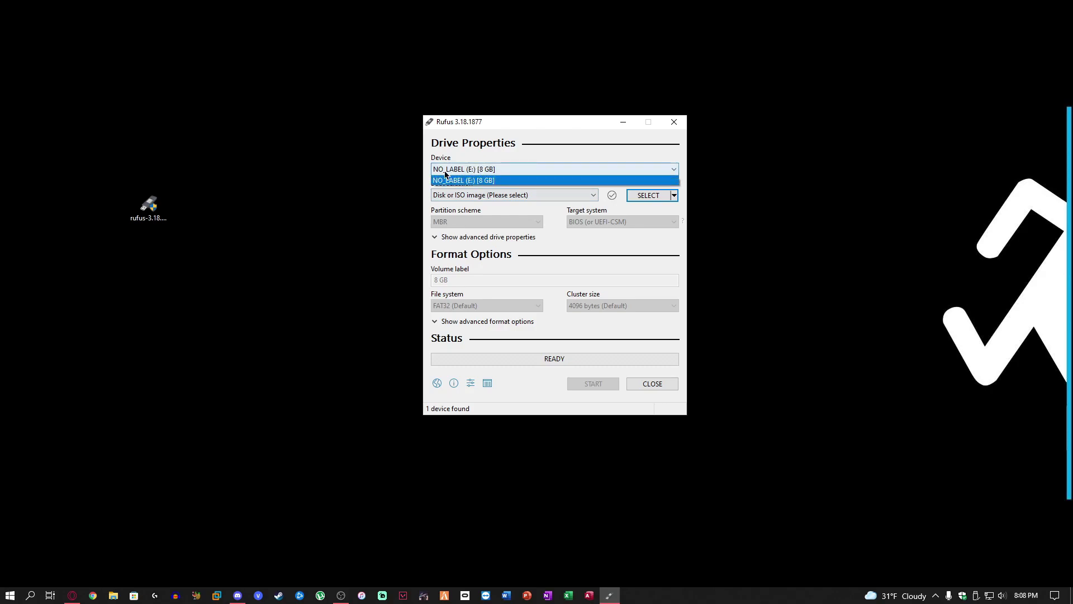
{"action": "left_click", "coordinate": [488, 180]}
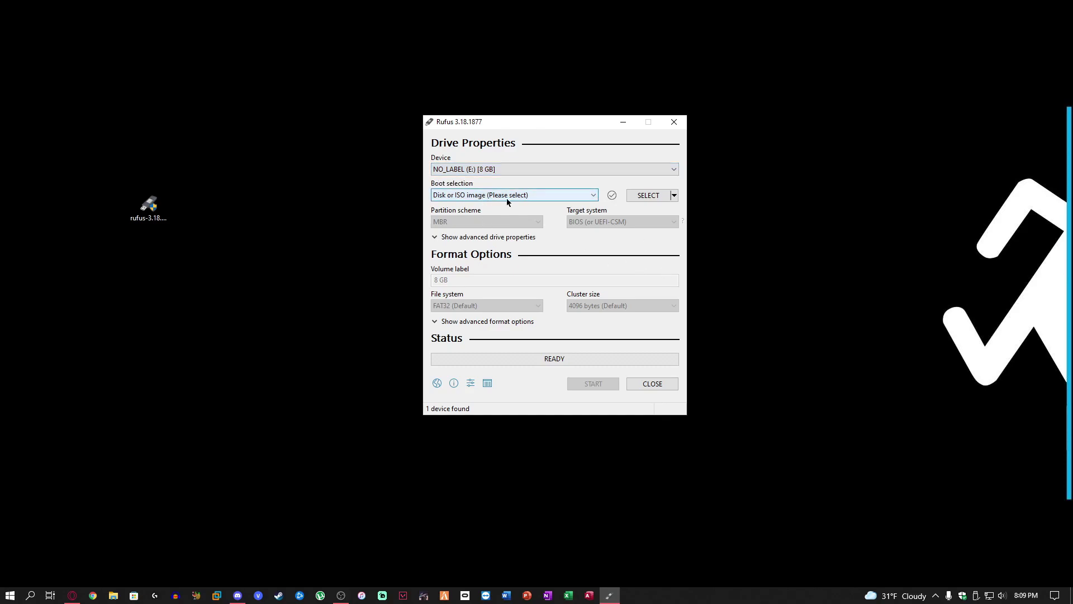
{"action": "left_click", "coordinate": [647, 195]}
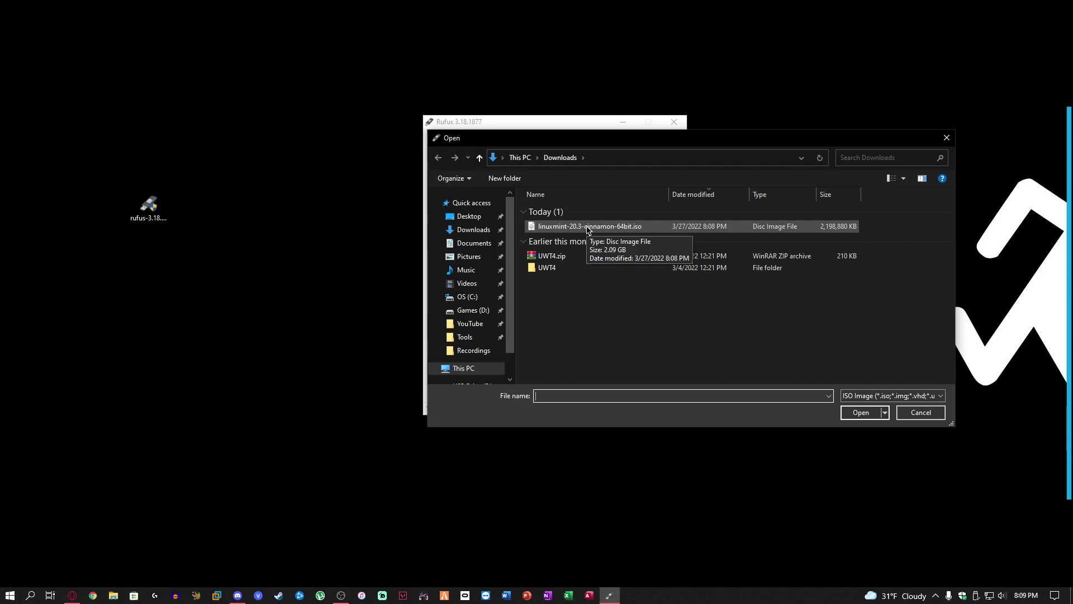
{"action": "double_click", "coordinate": [587, 227]}
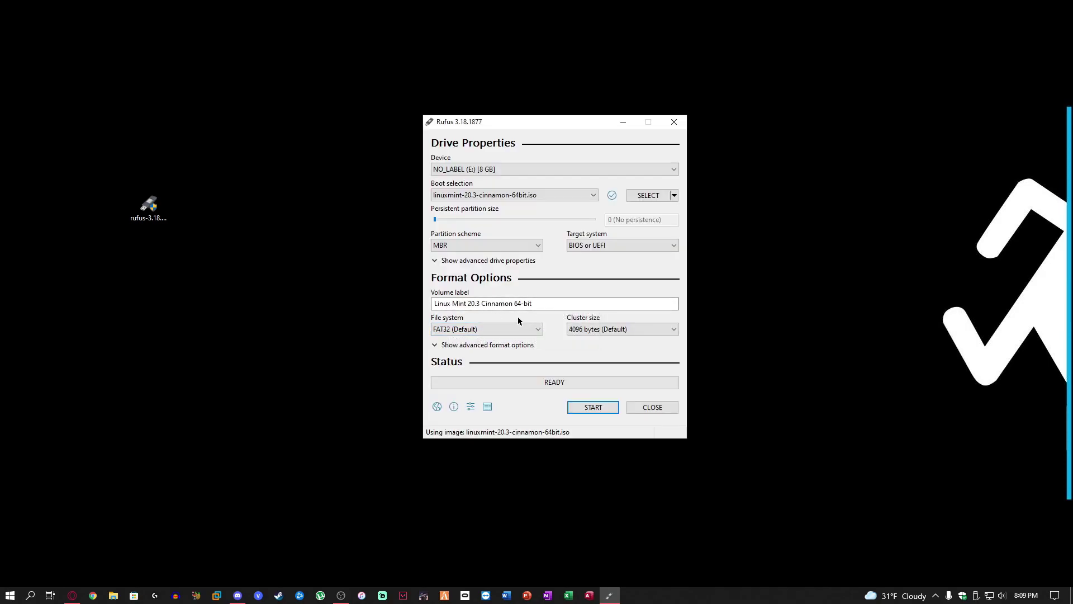
- Start writing in ISO Image mode, allow the Syslinux file download, and confirm erasing the drive
{"action": "left_click", "coordinate": [597, 410]}
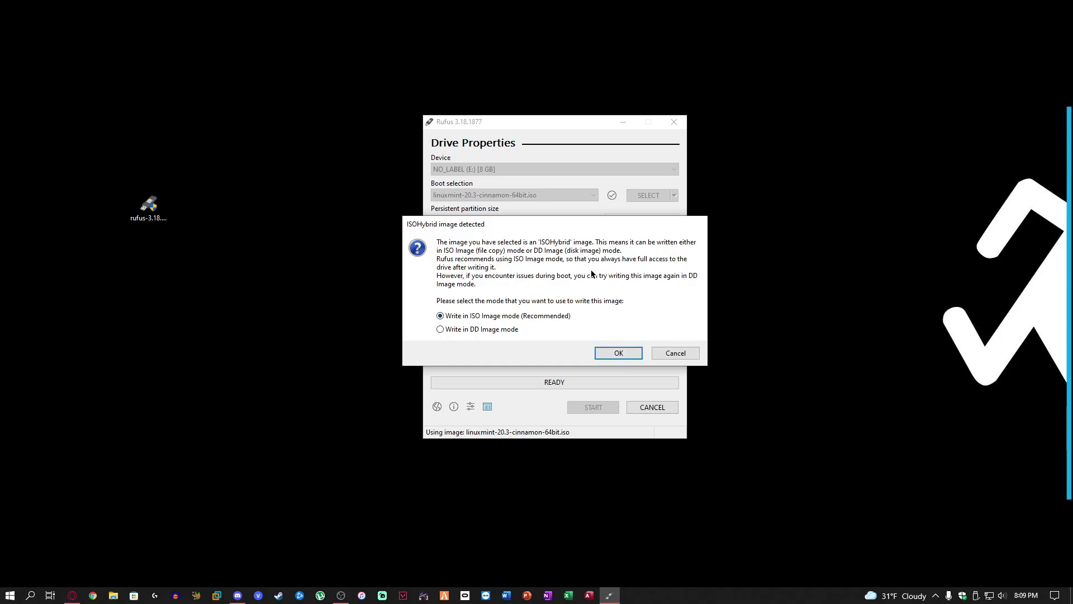
{"action": "key", "text": "Return"}
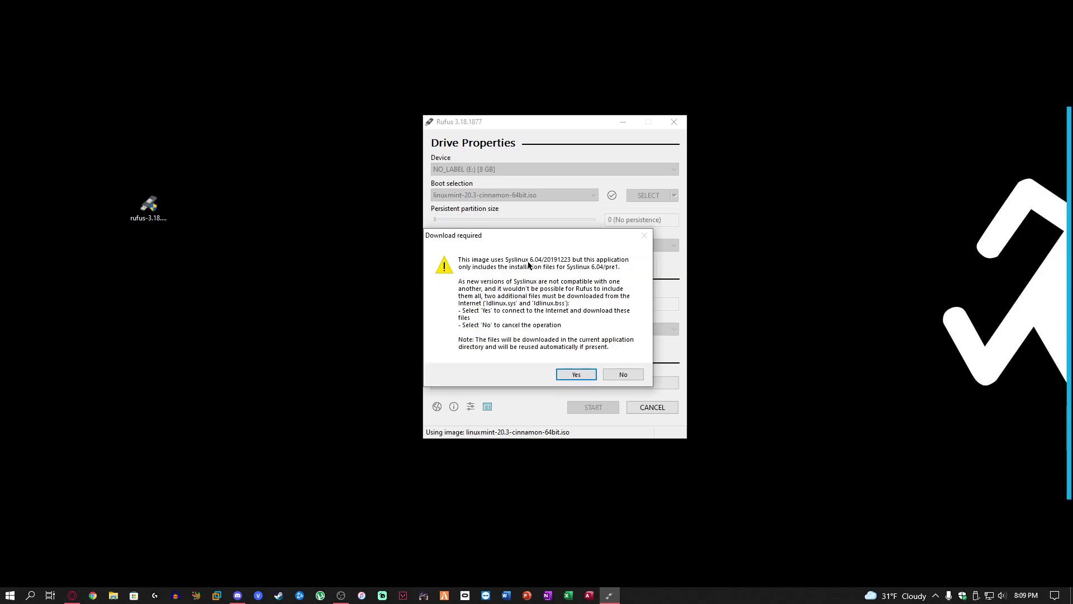
{"action": "left_click", "coordinate": [577, 375]}
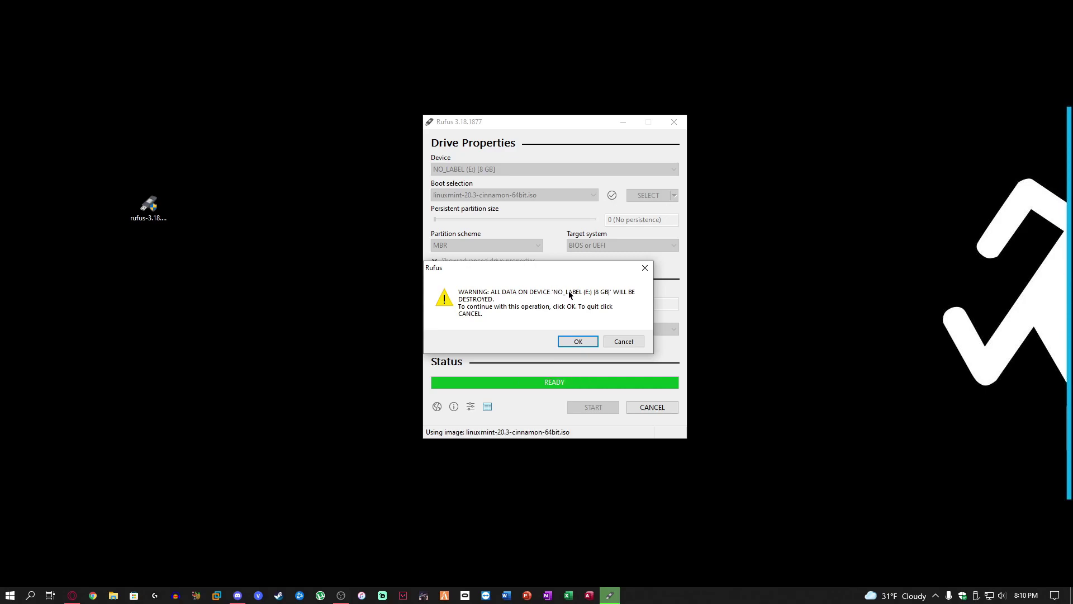
{"action": "left_click", "coordinate": [584, 343]}
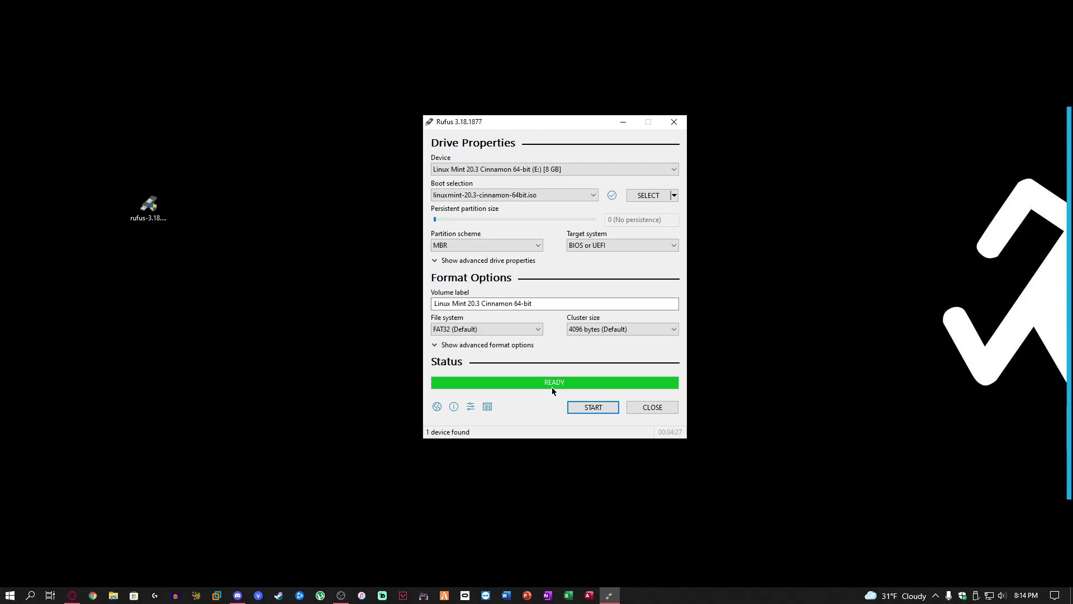
- Close Rufus and view LINUX MINT (E:) in File Explorer, showing casper, EFI and isolinux
{"action": "left_click", "coordinate": [659, 409]}
{"action": "left_click", "coordinate": [113, 596]}
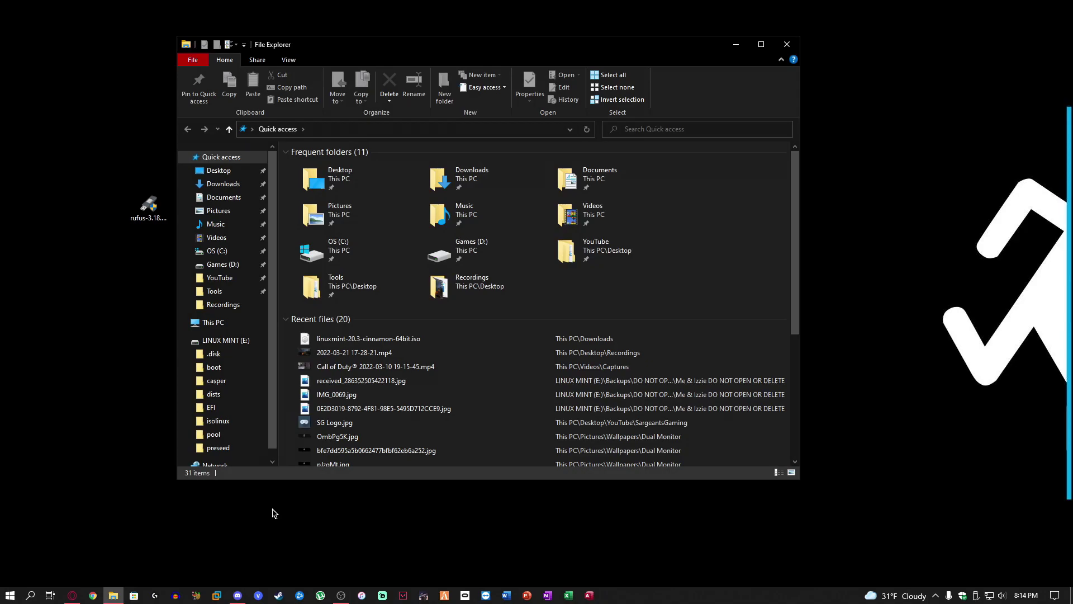
{"action": "left_click", "coordinate": [224, 340]}
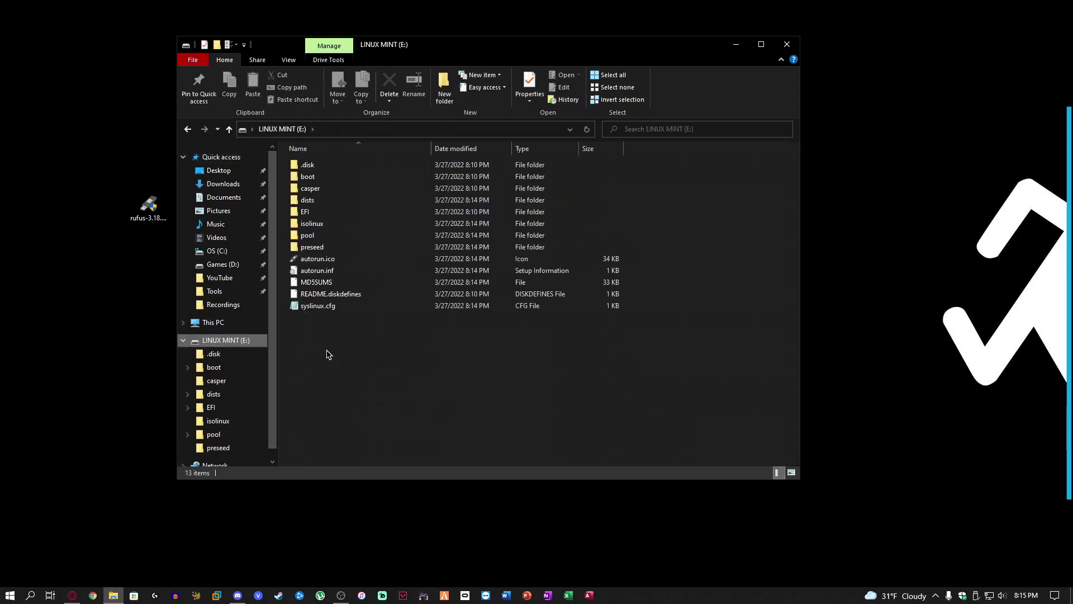